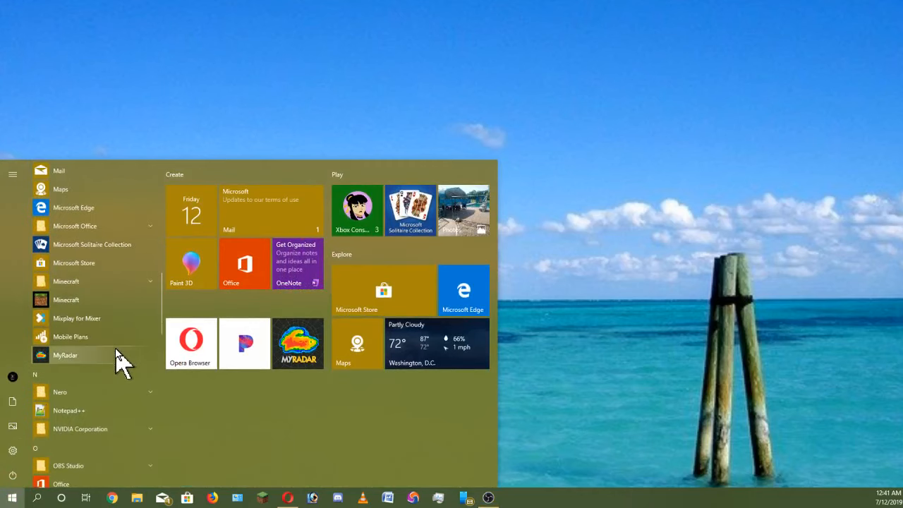
Step: Open the Control Panel from the Windows System apps and display its items as large icons
scroll(112, 350, "down", 5)
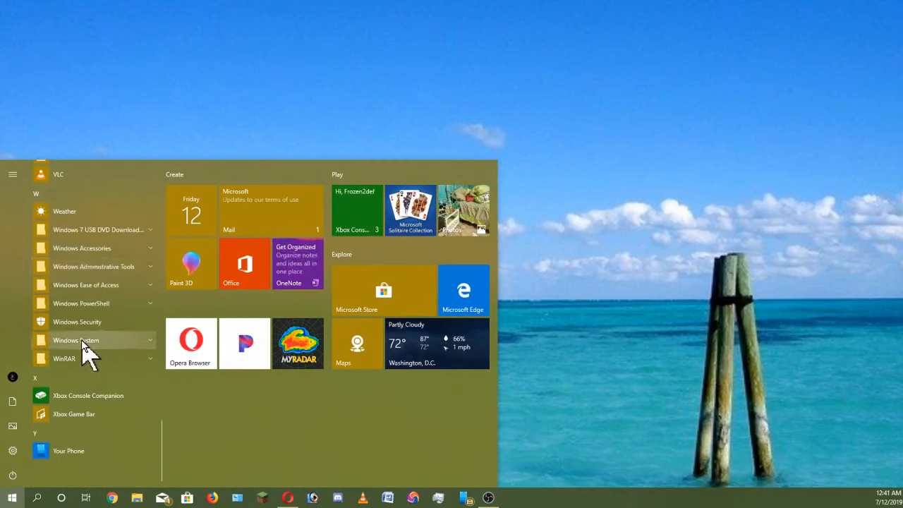
left_click(81, 340)
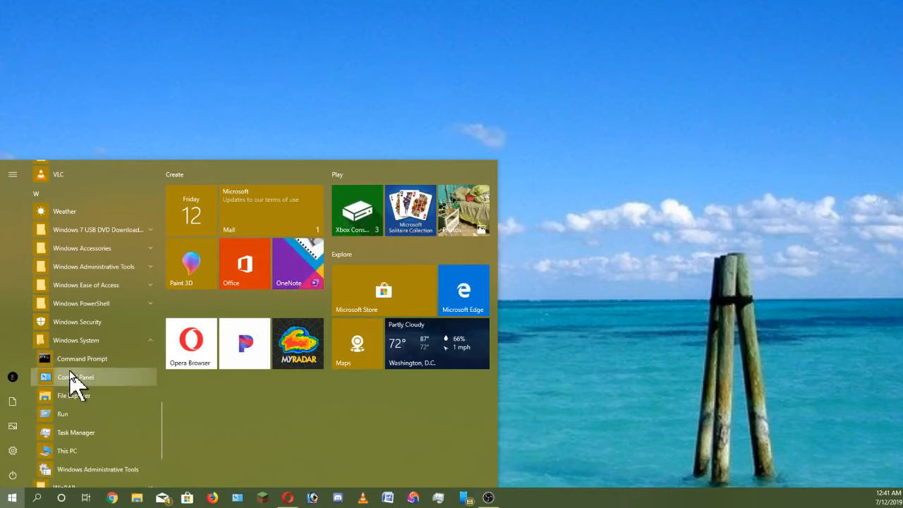
left_click(70, 374)
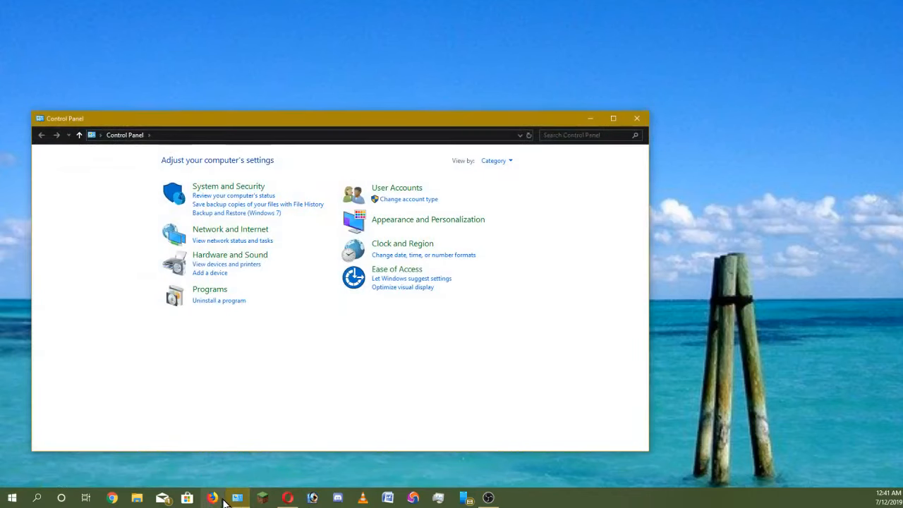
mouse_move(239, 500)
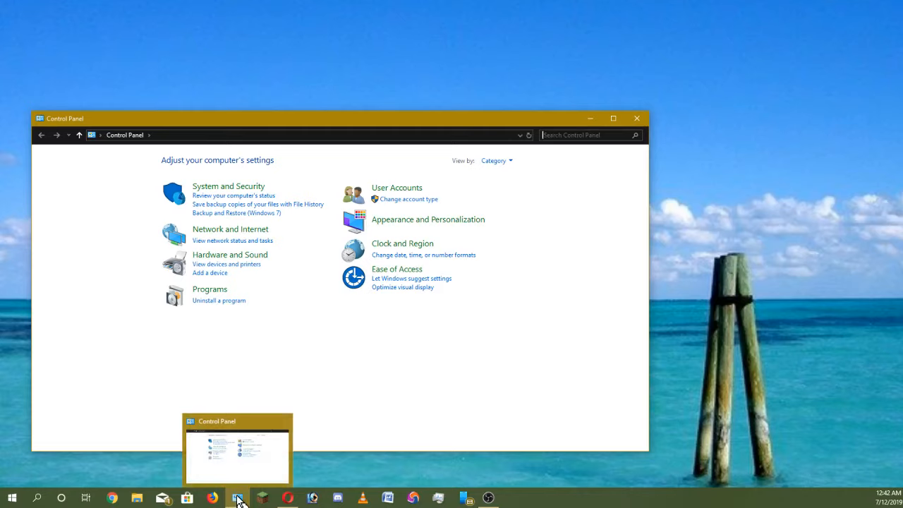
right_click(239, 499)
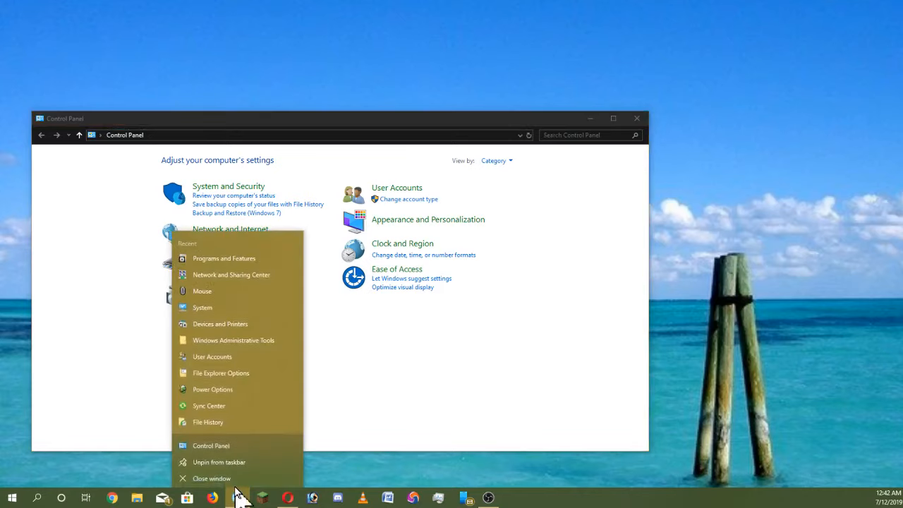
left_click(371, 414)
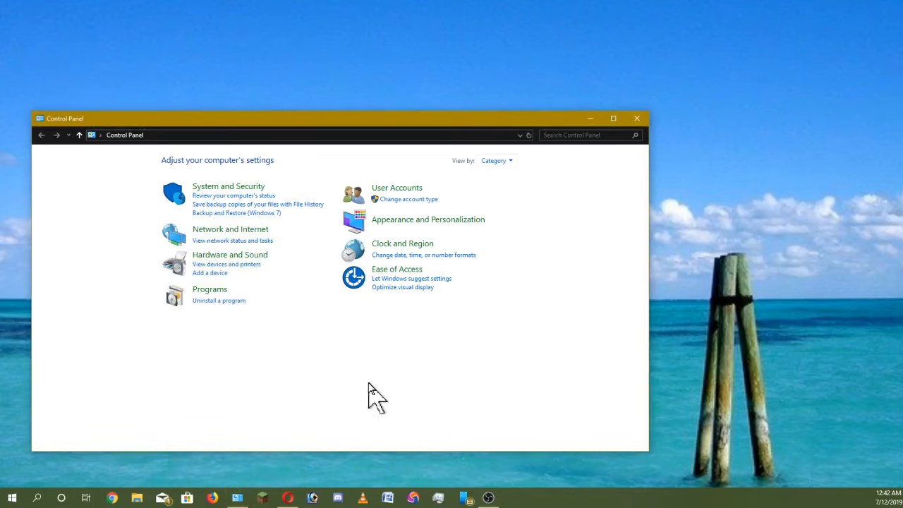
left_click(512, 167)
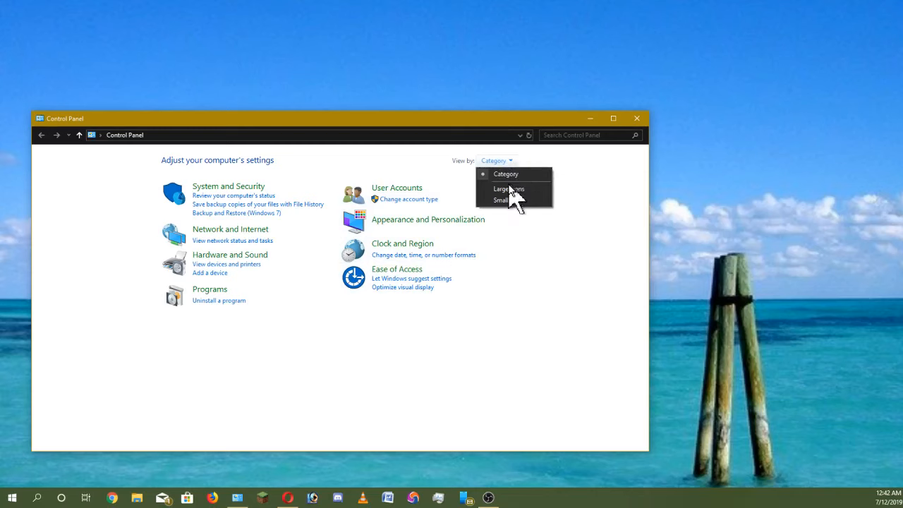
left_click(511, 187)
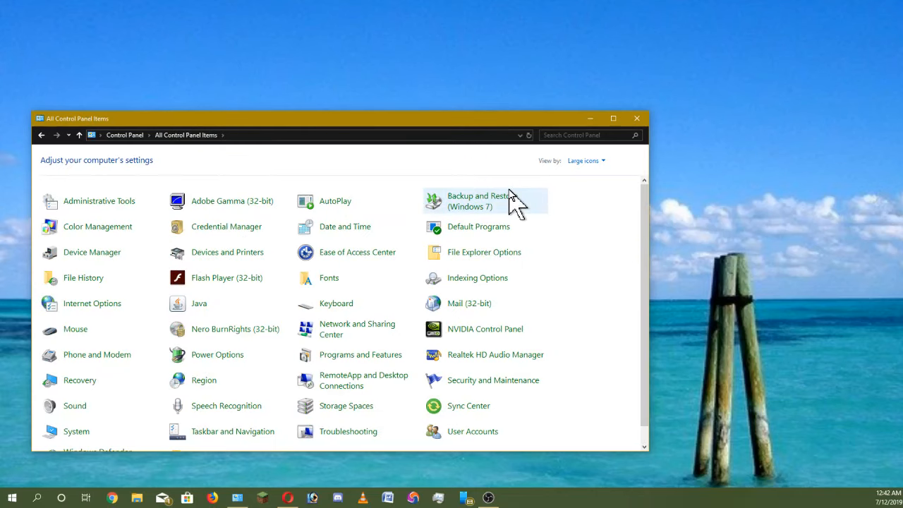
Step: Open the Ethernet connection's properties from the adapter settings of the Network and Sharing Center
left_click(326, 330)
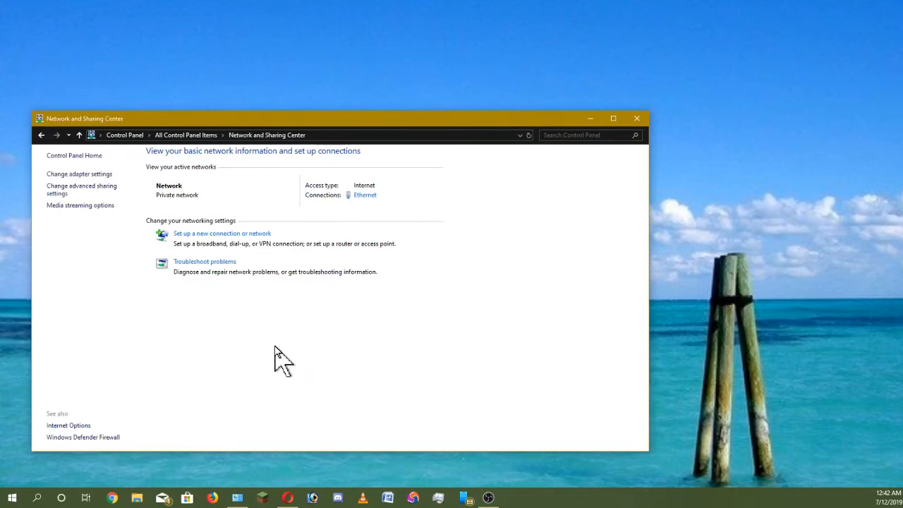
left_click(71, 177)
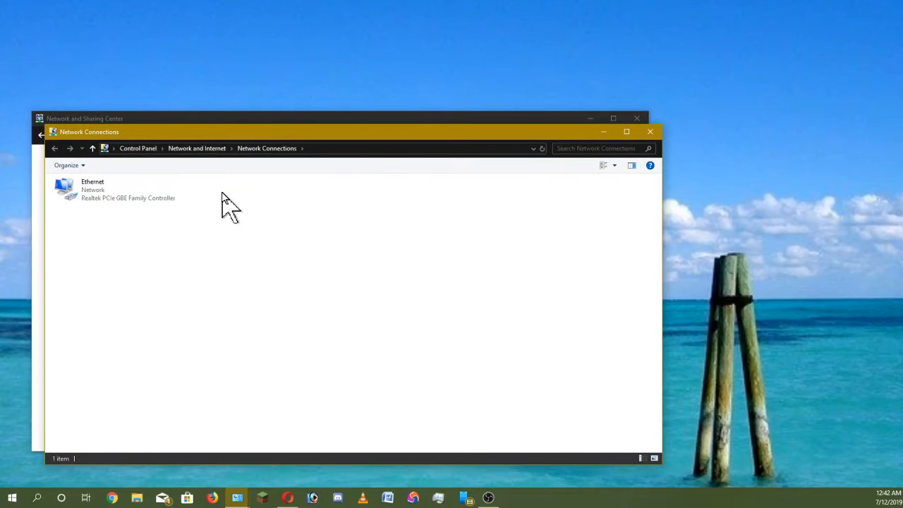
right_click(83, 191)
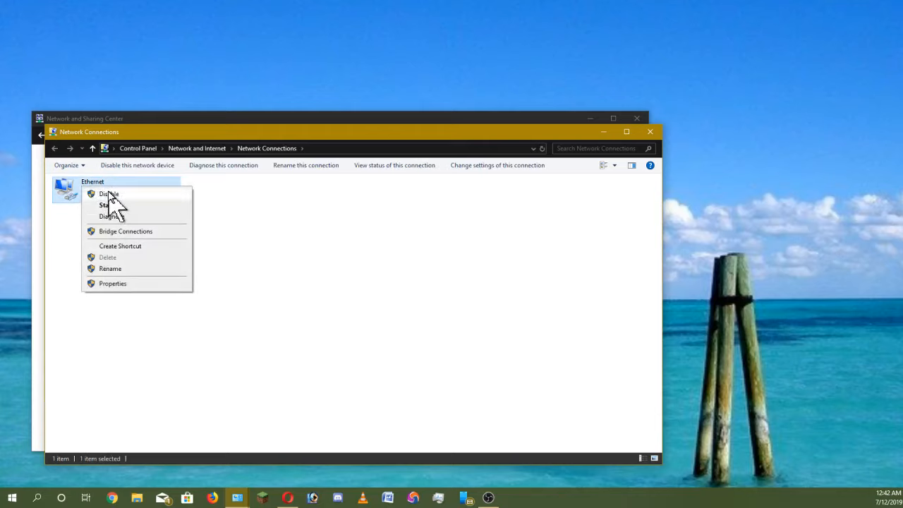
left_click(249, 263)
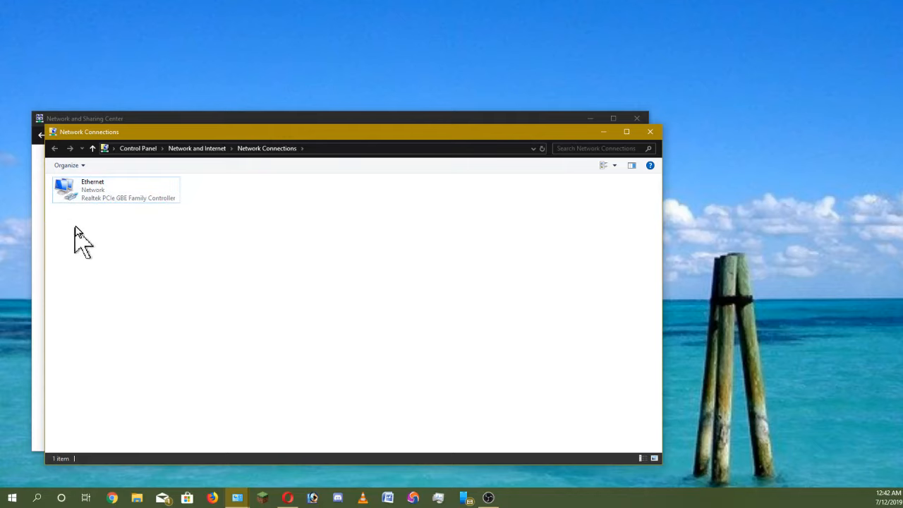
right_click(77, 197)
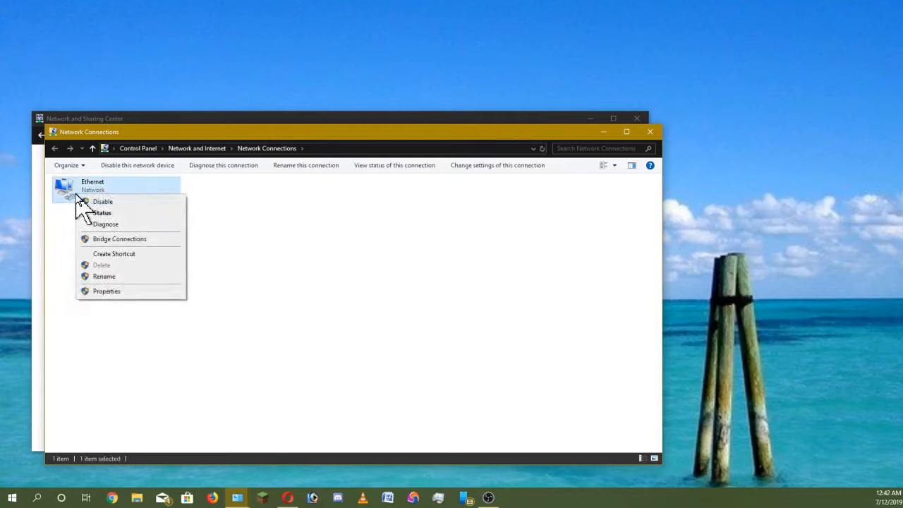
left_click(90, 291)
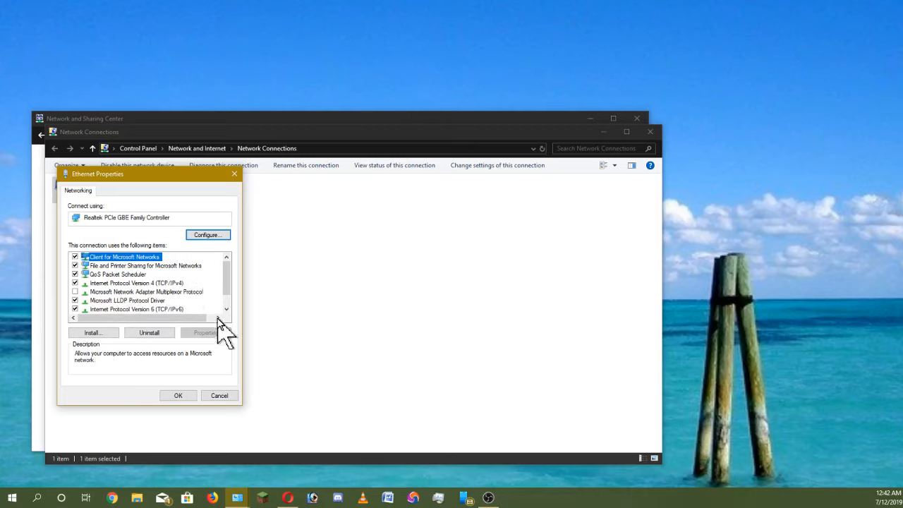
Step: Set the Ethernet connection's IPv4 DNS servers manually to 1.1.1.1 preferred and 8.8.8.8 alternate, and close its properties
left_click(106, 283)
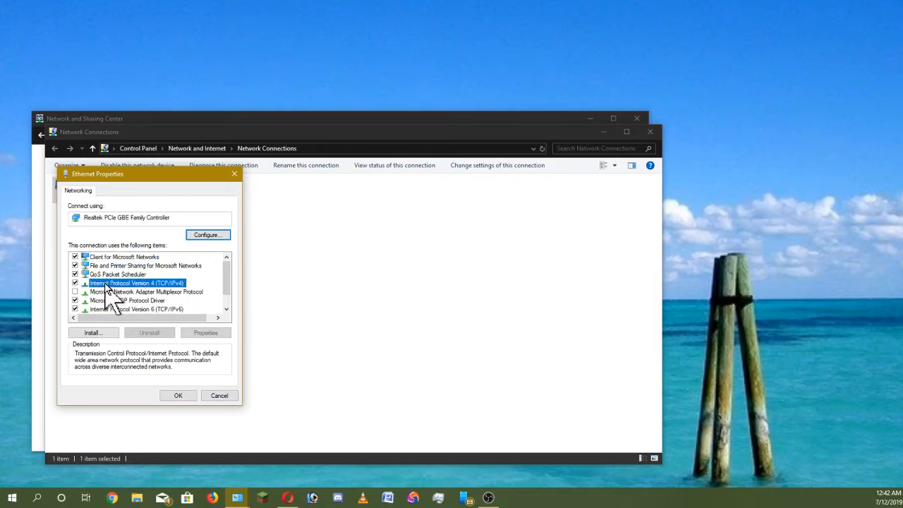
left_click(205, 333)
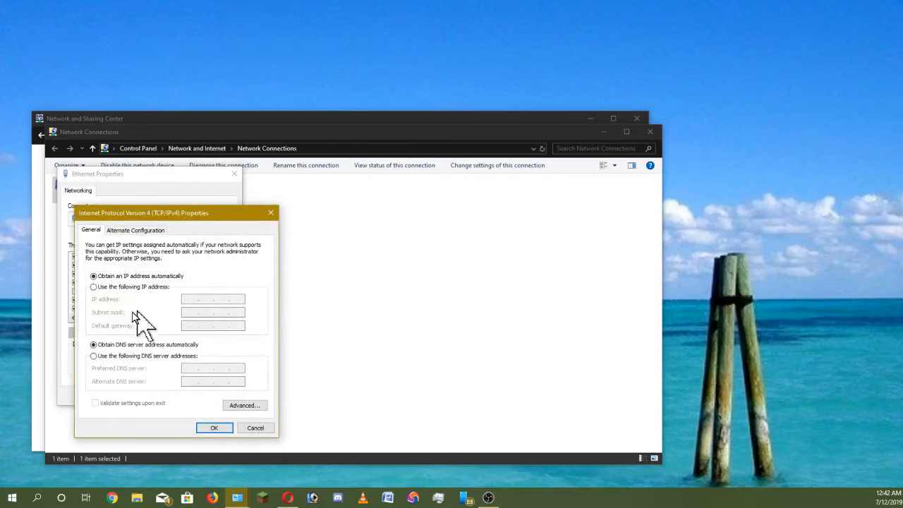
left_click(94, 356)
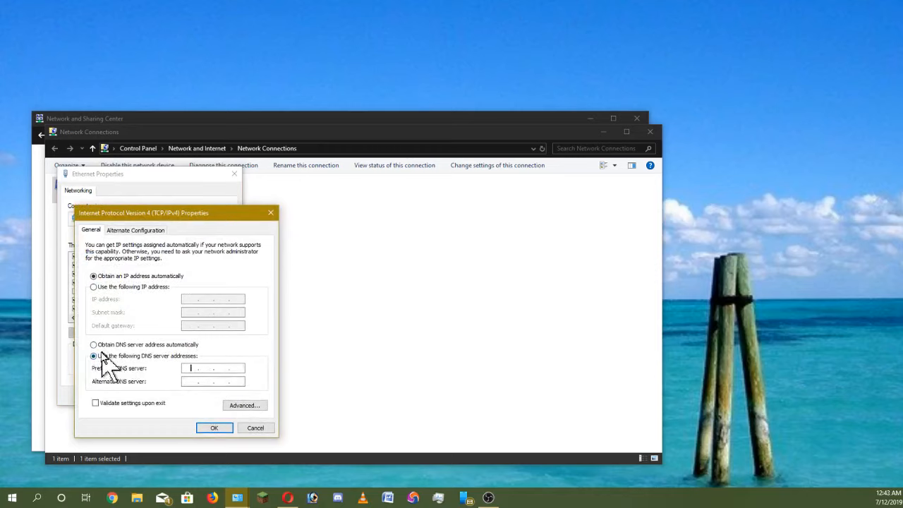
left_click(201, 368)
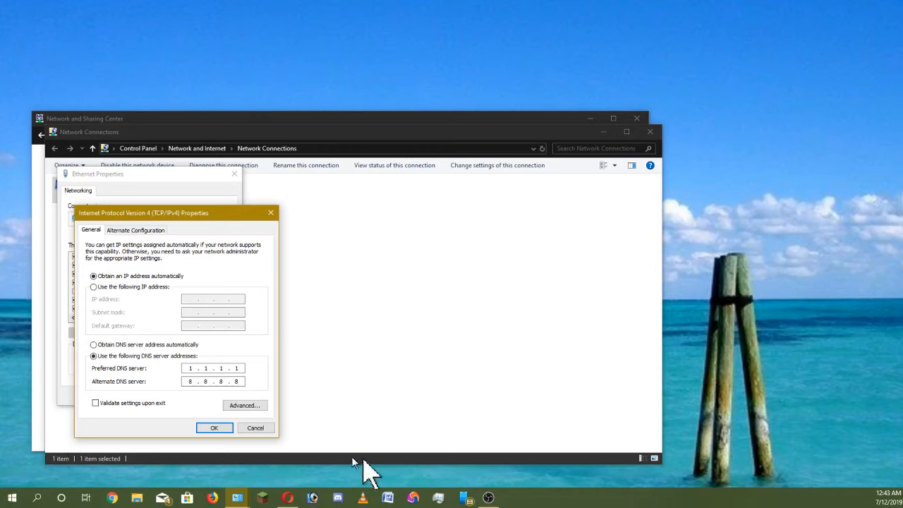
left_click(210, 429)
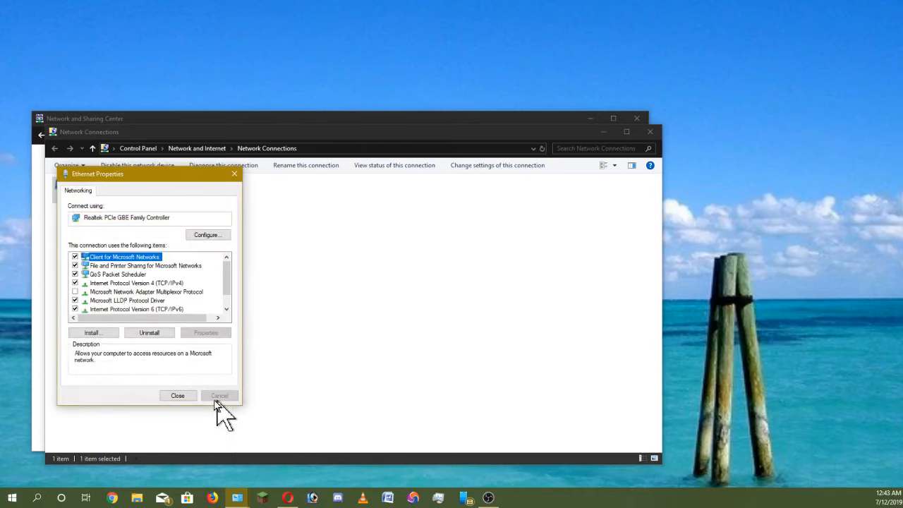
left_click(181, 396)
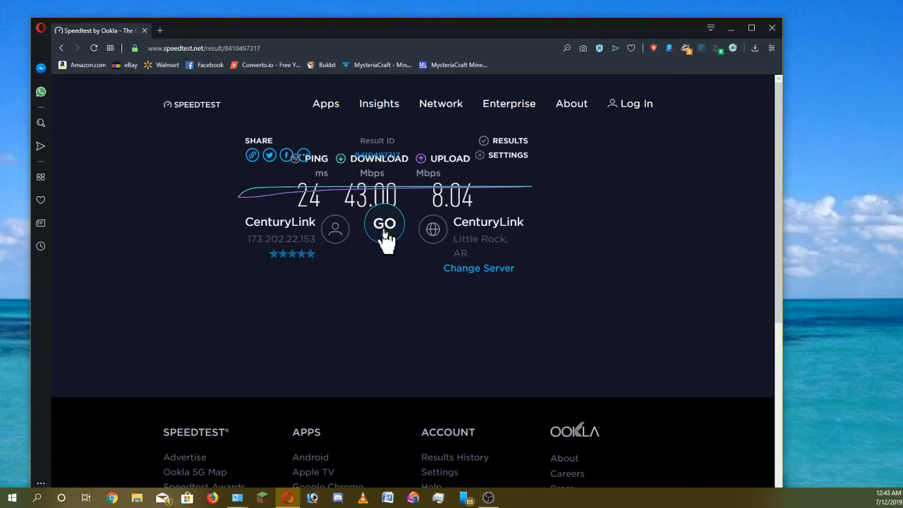
Step: Run an internet speed test on the Speedtest page in Opera, and minimize the browser
left_click(385, 226)
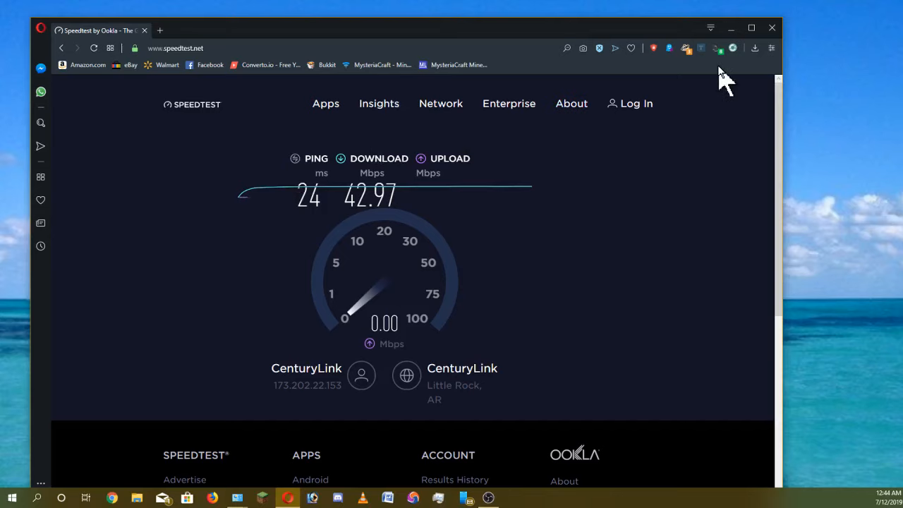
left_click(731, 27)
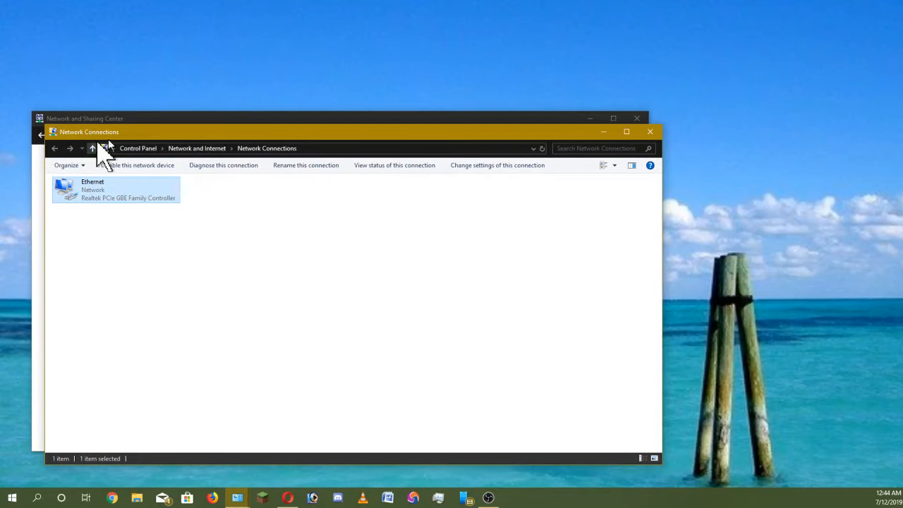
Step: Close Network Connections and check the selected power plan in Power Options, returning to all Control Panel items
left_click(648, 133)
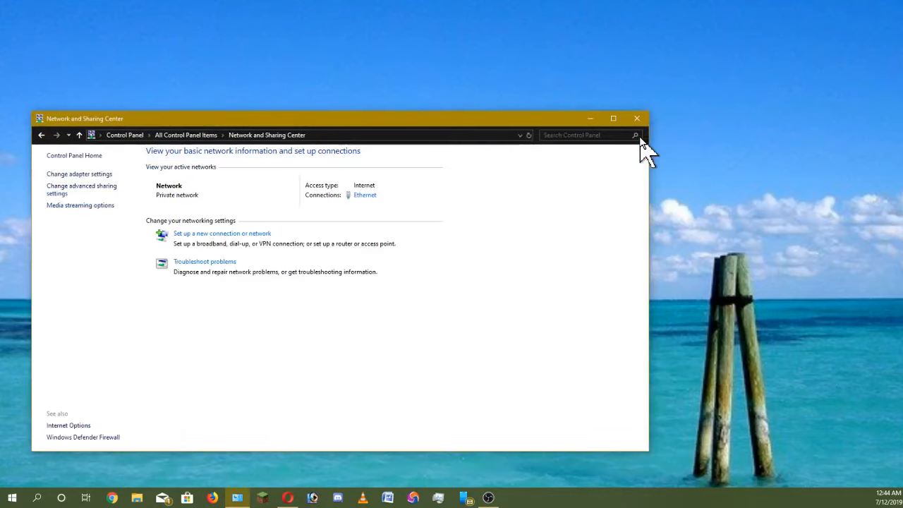
left_click(60, 155)
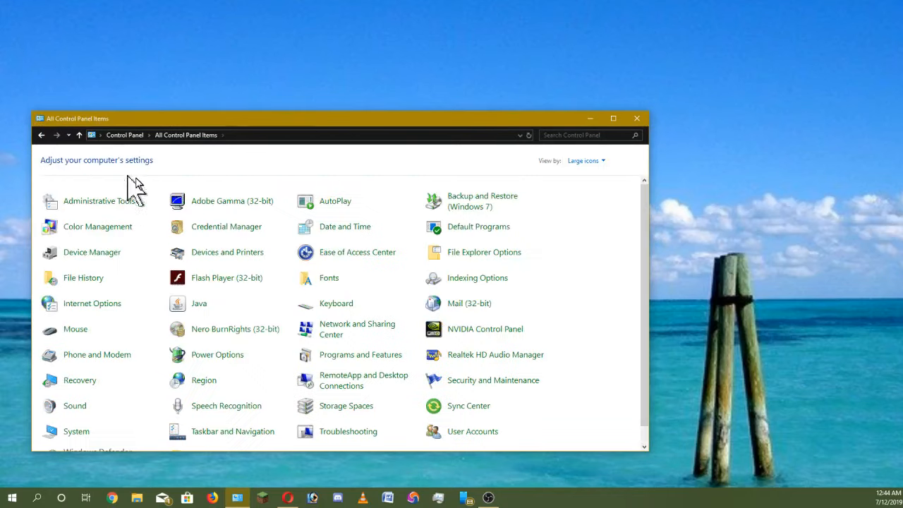
left_click(228, 358)
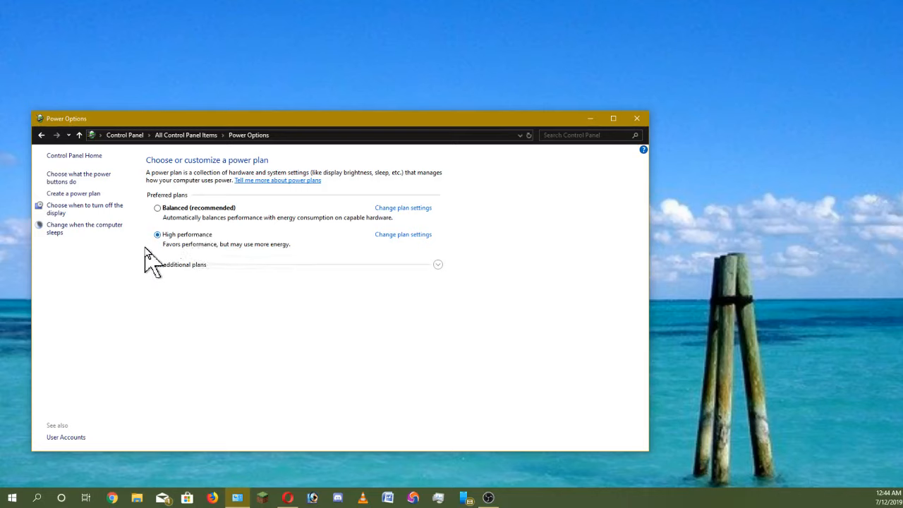
left_click(41, 136)
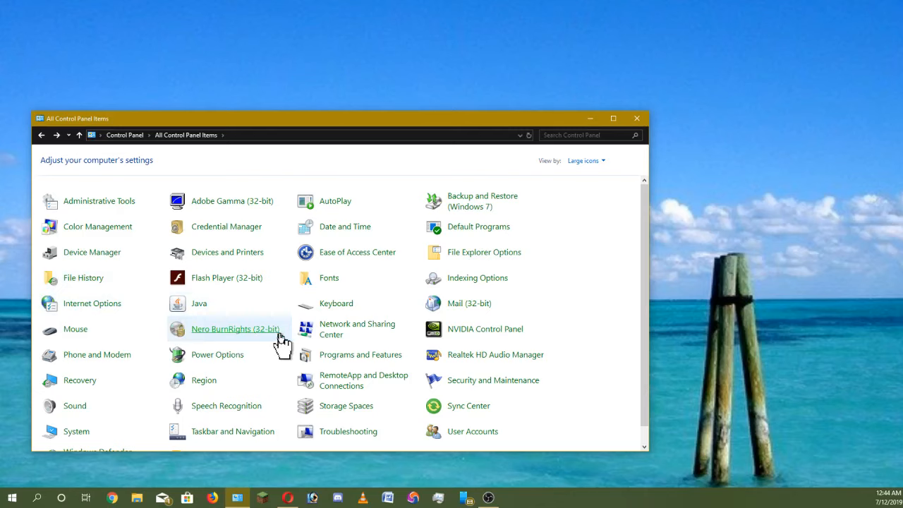
Step: Open the advanced system settings from the System page and move the System Properties dialog over its window
scroll(280, 351, "down", 1)
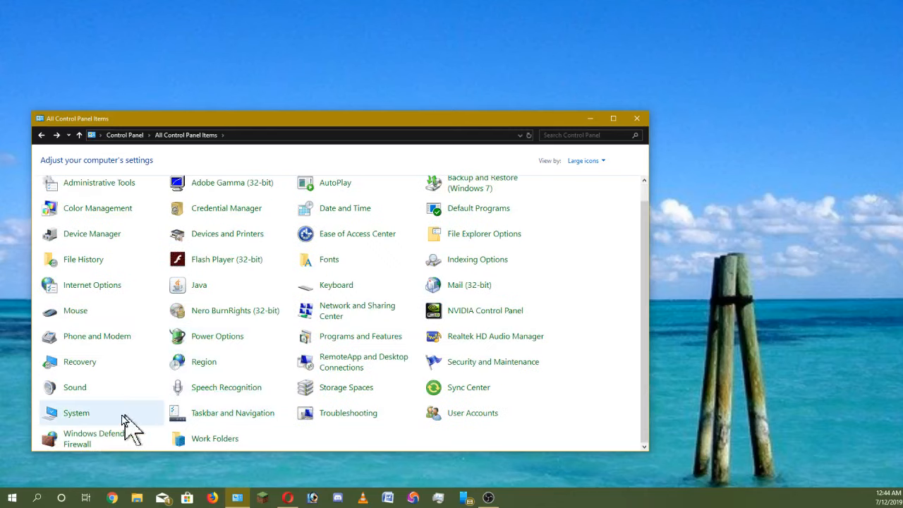
left_click(76, 416)
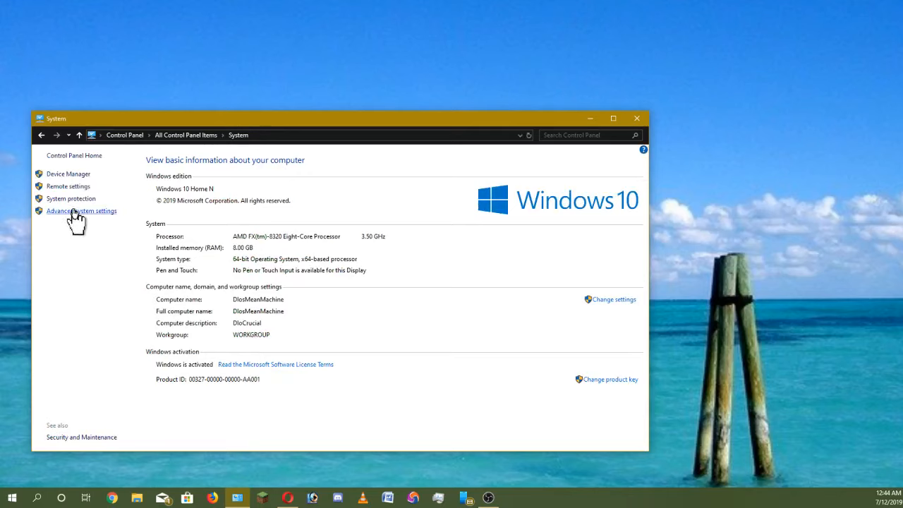
left_click(71, 212)
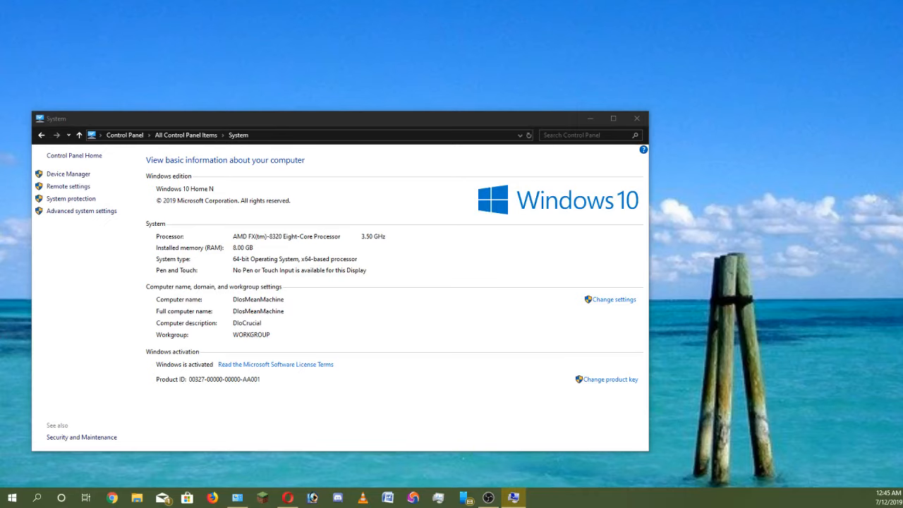
left_click_drag(902, 97, 331, 81)
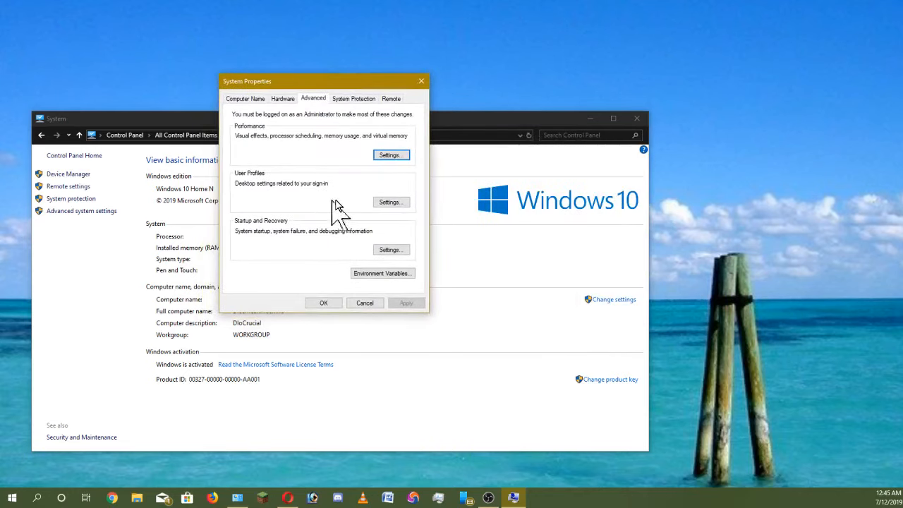
Step: Review drive C's custom paging file size in the advanced performance options and accept the virtual memory settings
left_click(390, 155)
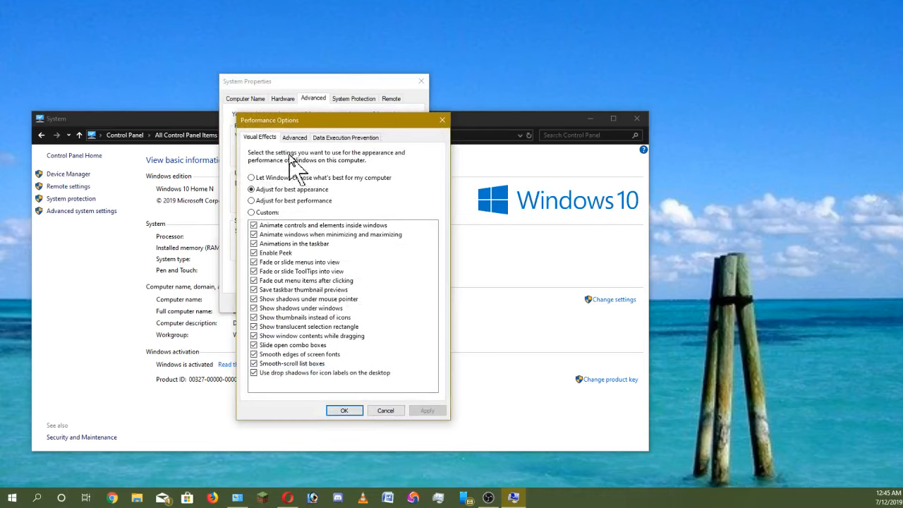
left_click(294, 143)
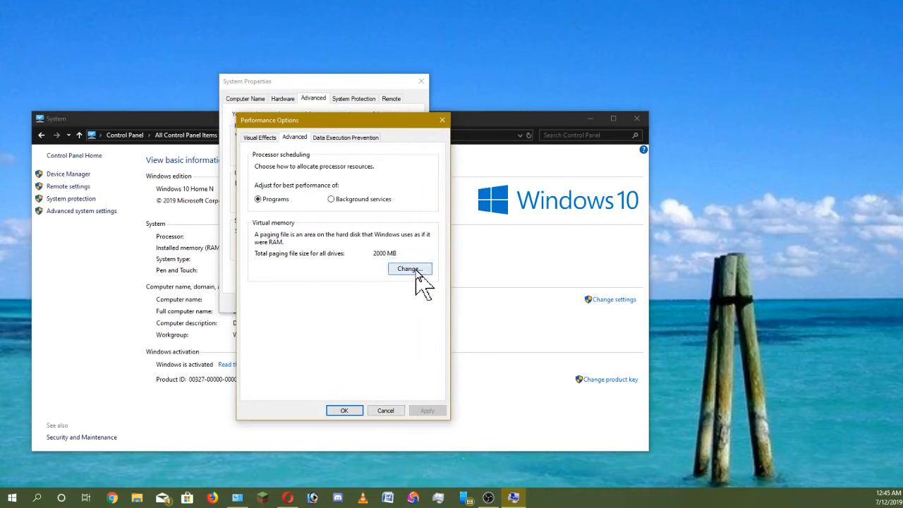
left_click(418, 270)
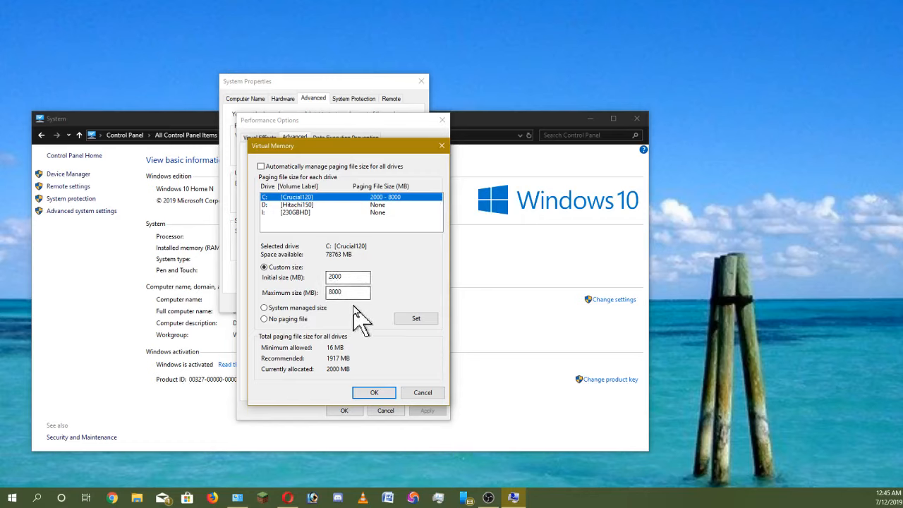
left_click(376, 394)
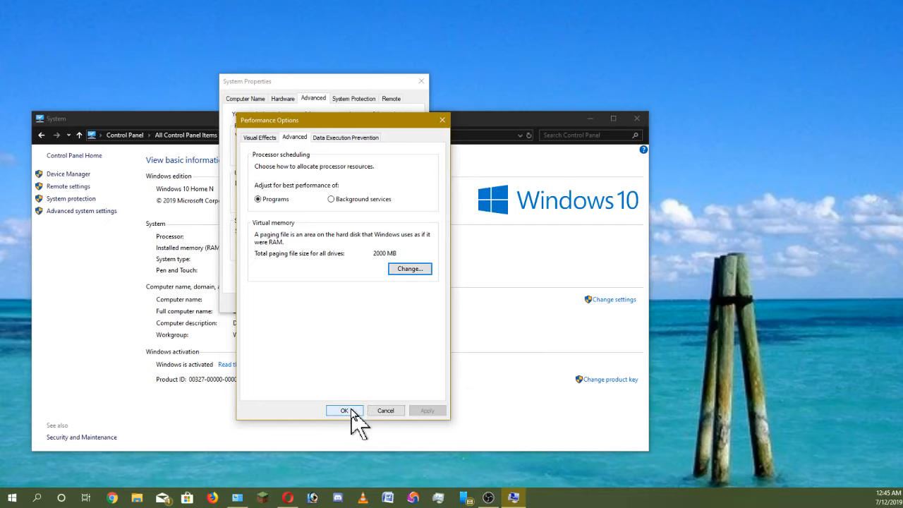
left_click(345, 411)
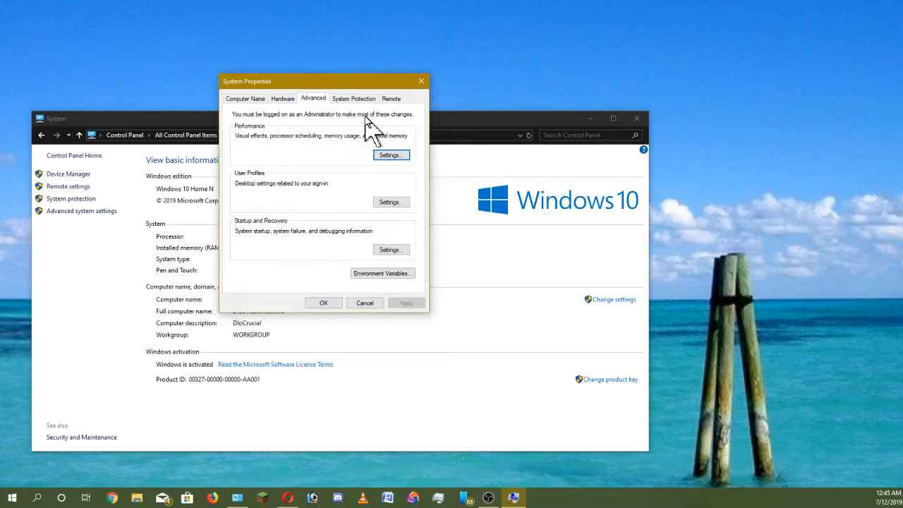
Step: Accept and close System Properties, run msconfig to open System Configuration, and move its dialog over the System window
left_click(331, 305)
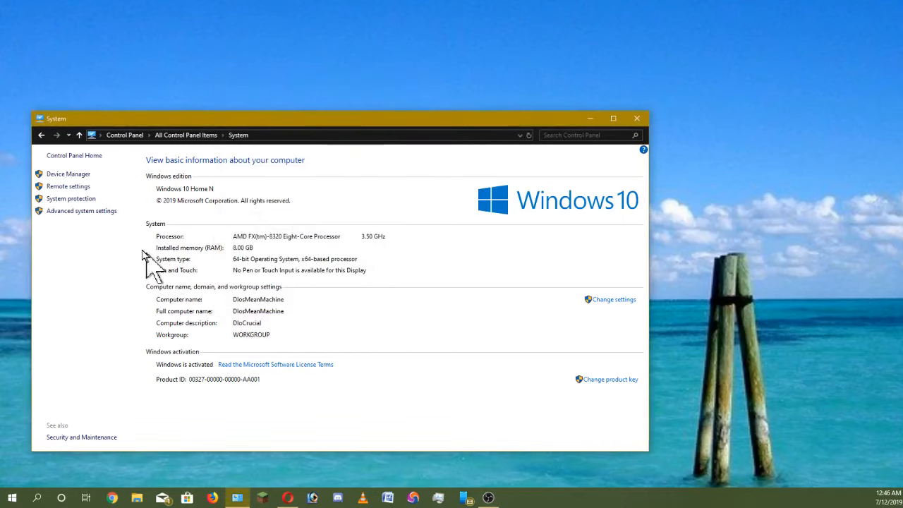
right_click(4, 501)
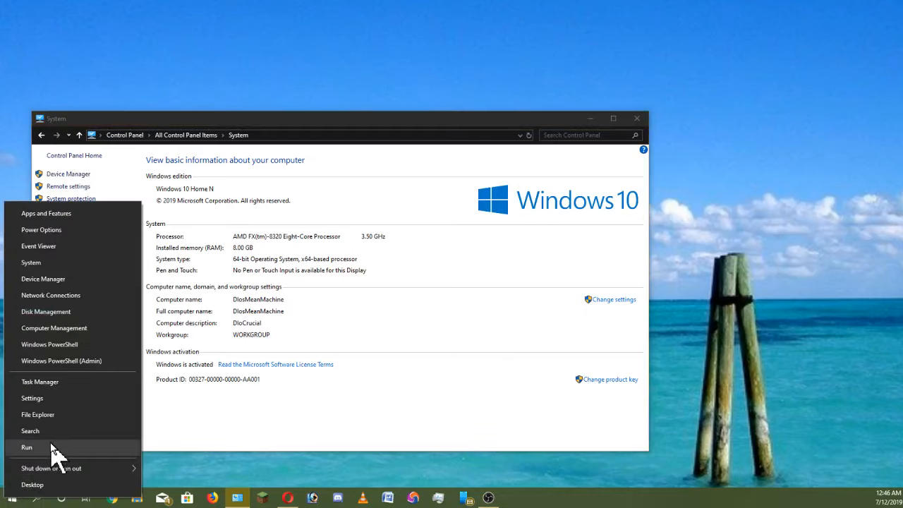
left_click(53, 448)
type("msconfig")
key("Return")
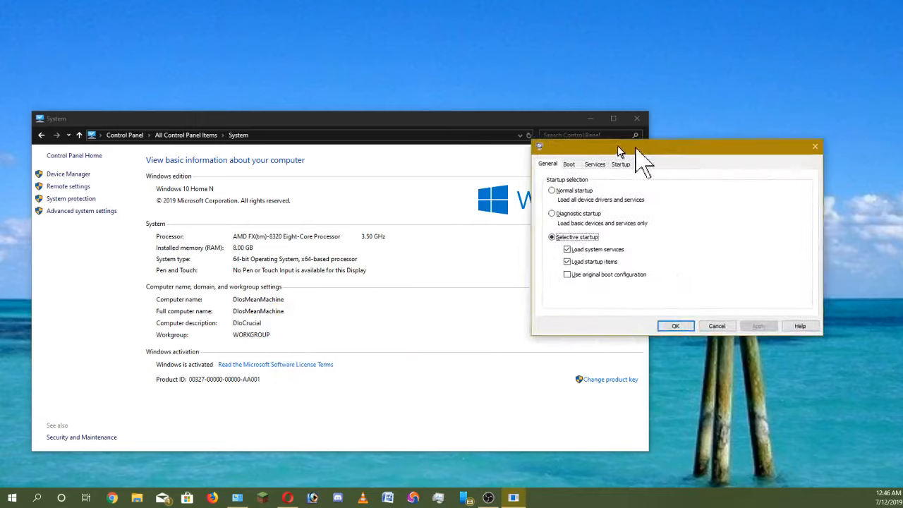
left_click_drag(624, 140, 240, 125)
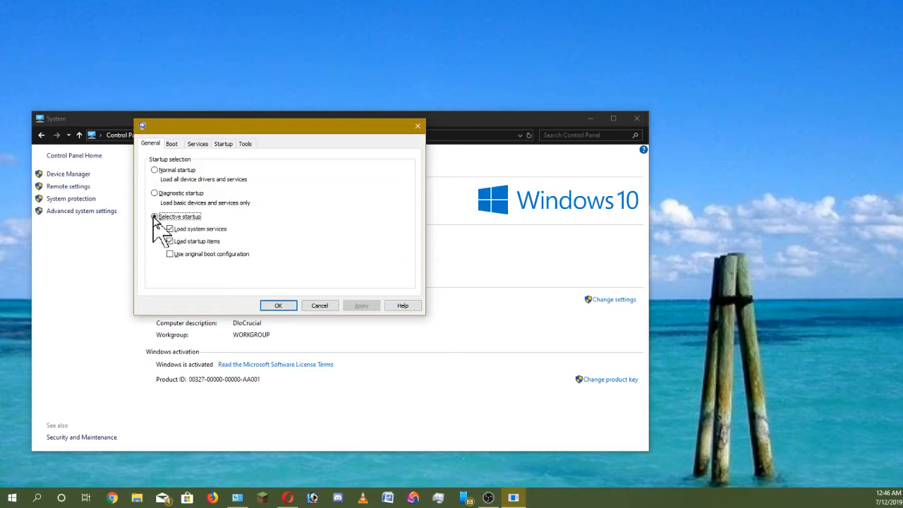
Step: In the advanced boot options for Windows 10, enable the number of processors at 1 and maximum memory at 8192, and accept them
left_click(223, 144)
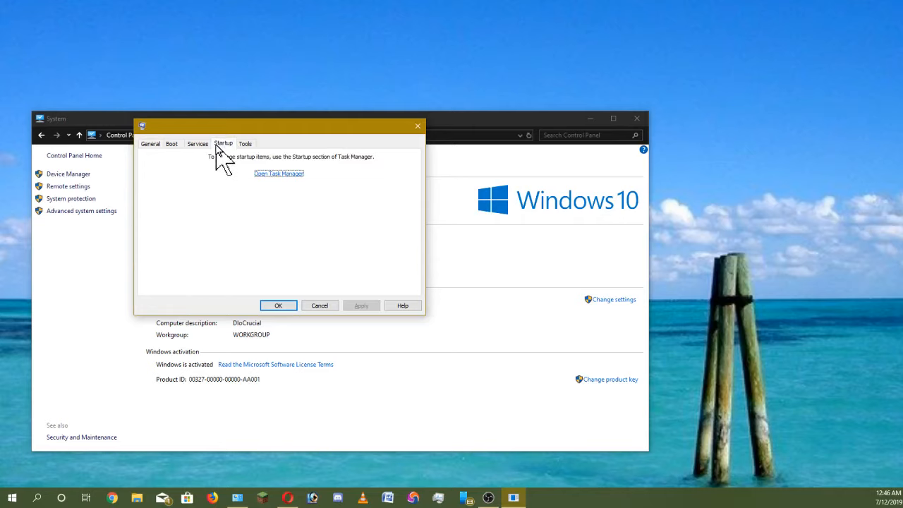
left_click(171, 144)
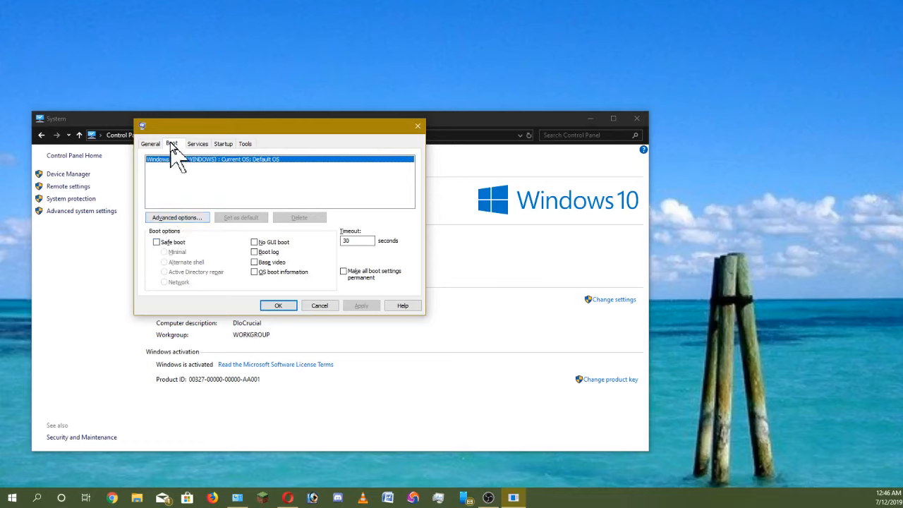
left_click(170, 219)
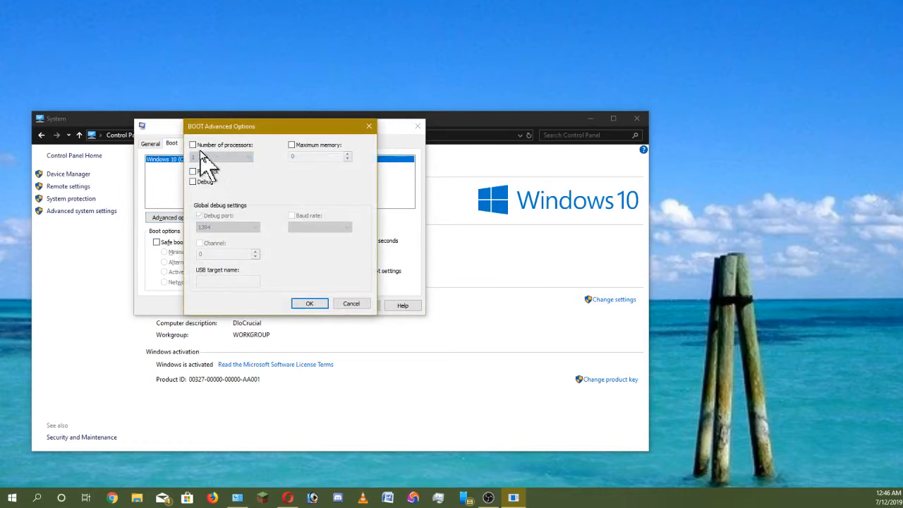
left_click(192, 145)
left_click(221, 156)
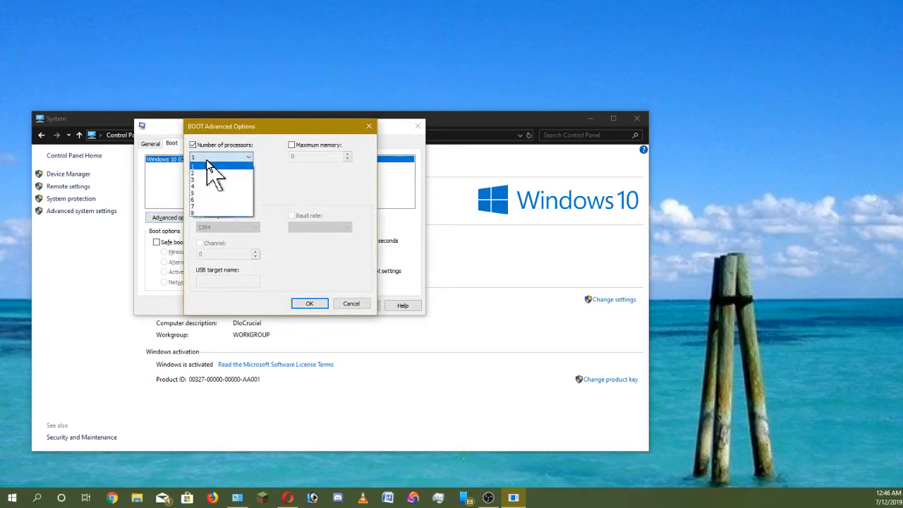
left_click(210, 218)
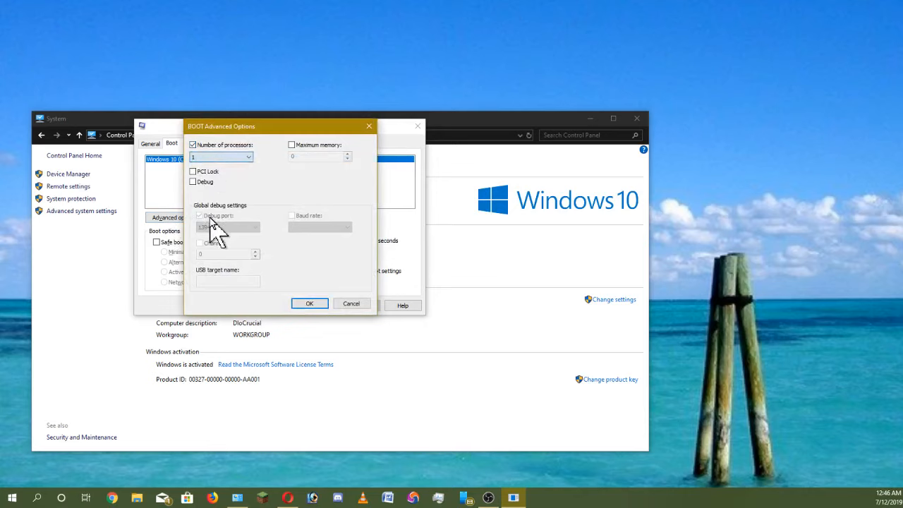
left_click(293, 145)
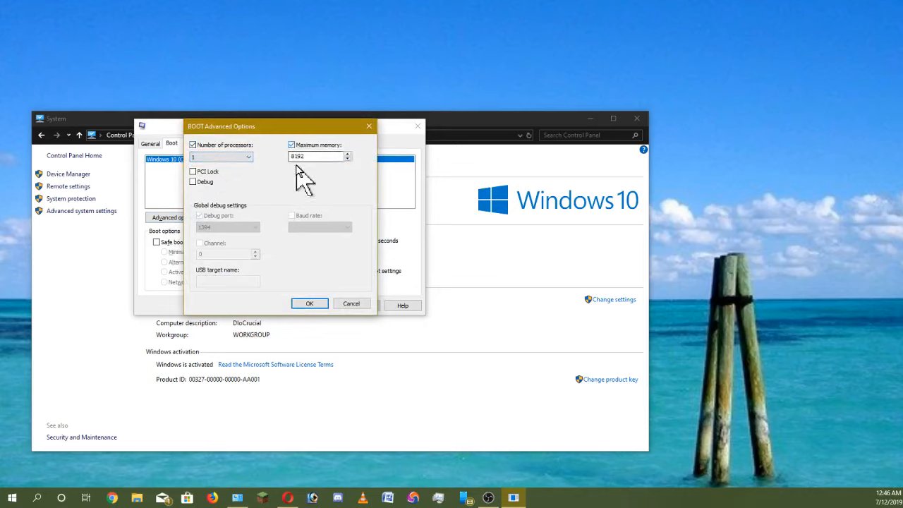
left_click(310, 304)
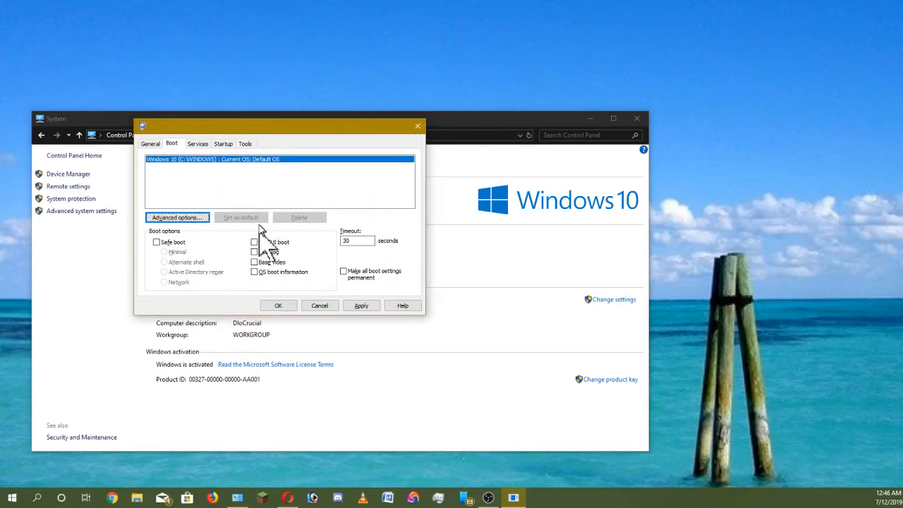
Step: Open Task Manager's startup programs from System Configuration, bring its window into view and enlarge it to examine the list
left_click(225, 146)
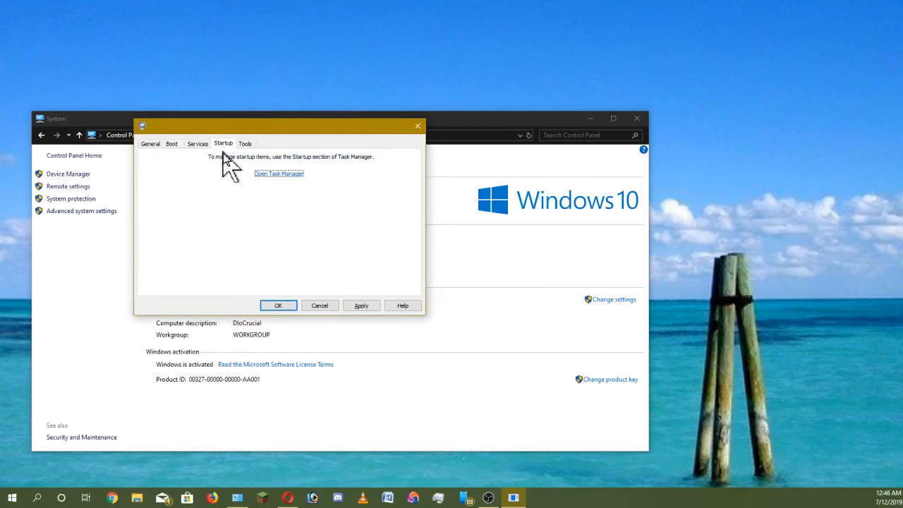
left_click(270, 174)
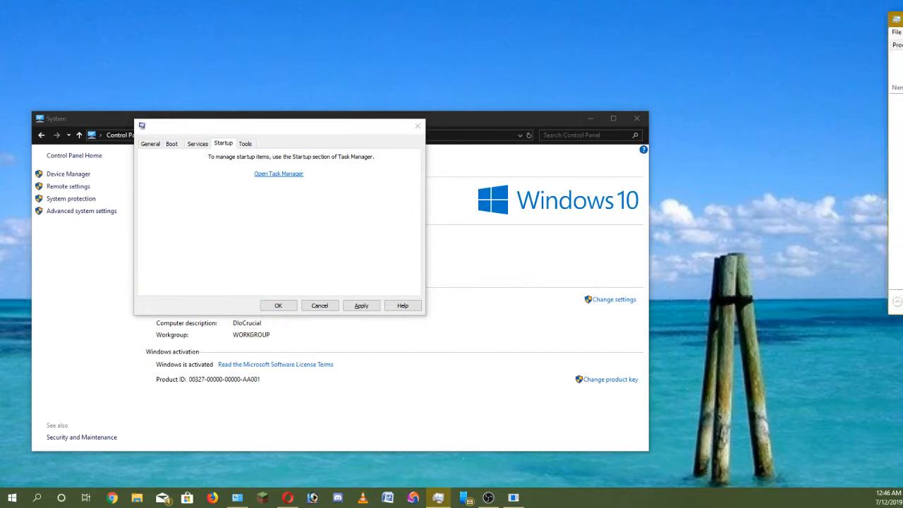
left_click_drag(560, 89, 513, 80)
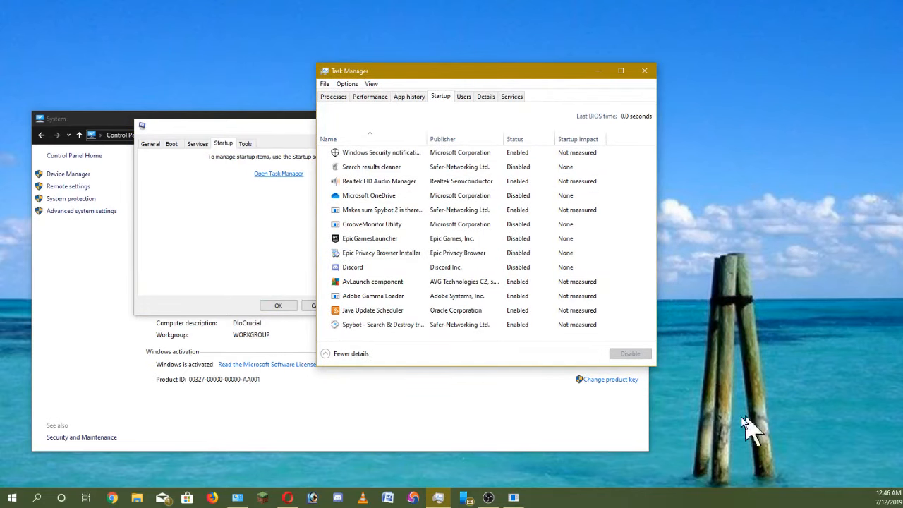
left_click(656, 377)
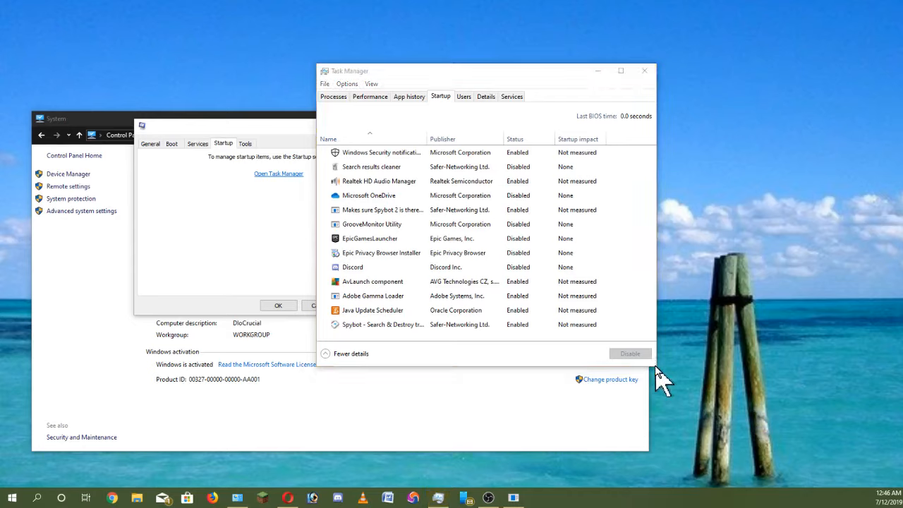
left_click_drag(657, 367, 808, 467)
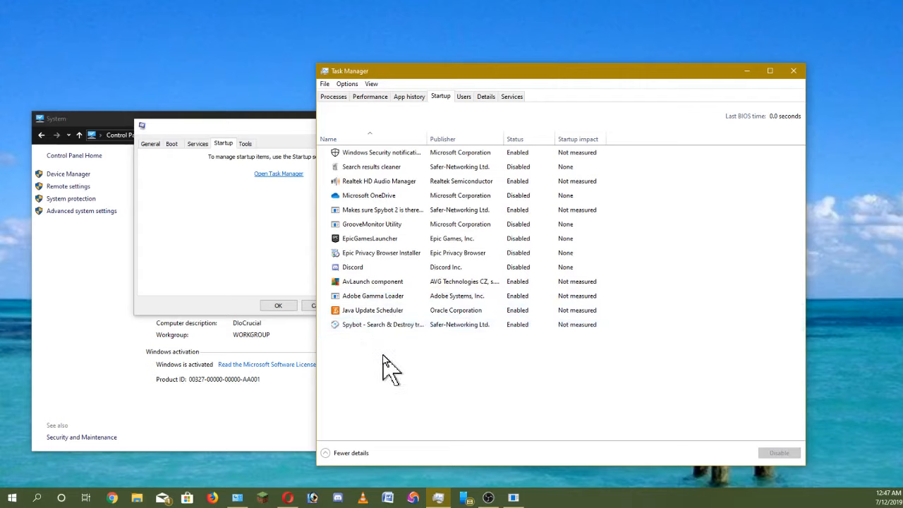
Step: Check Task Manager's update speed options and close Task Manager
left_click(371, 84)
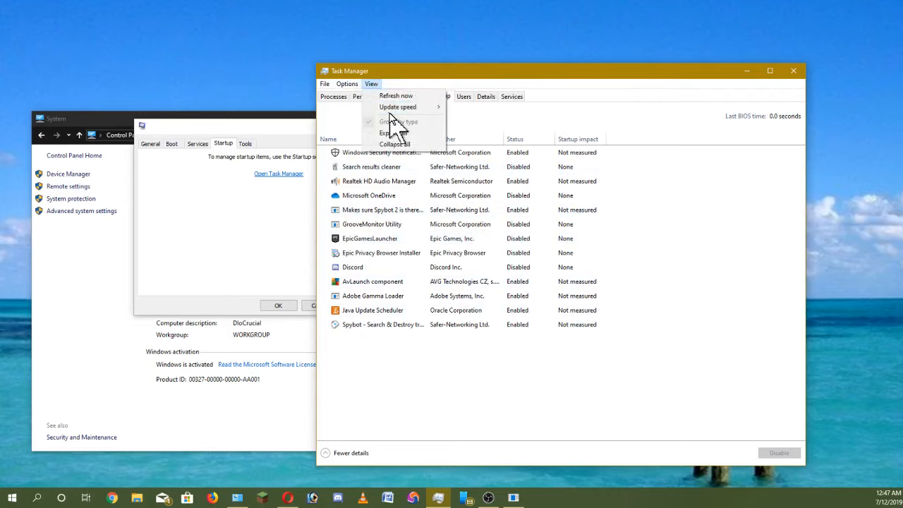
mouse_move(406, 113)
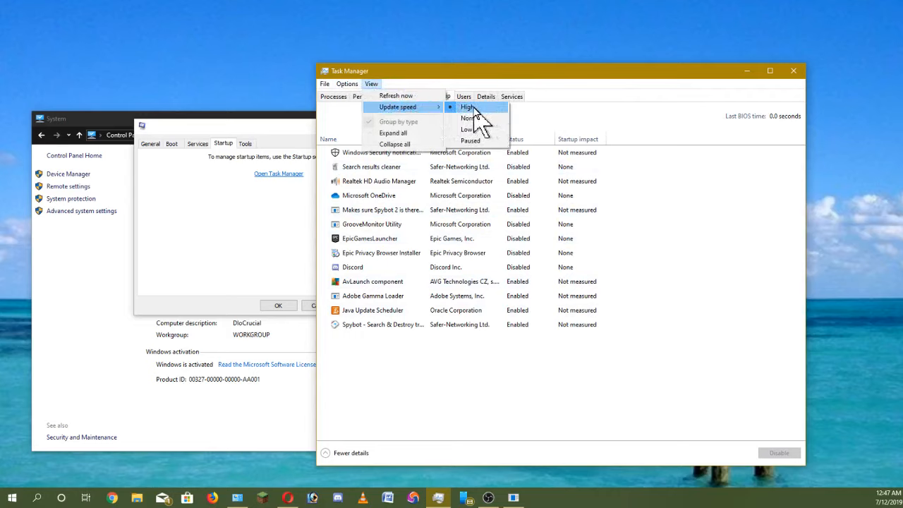
left_click(794, 71)
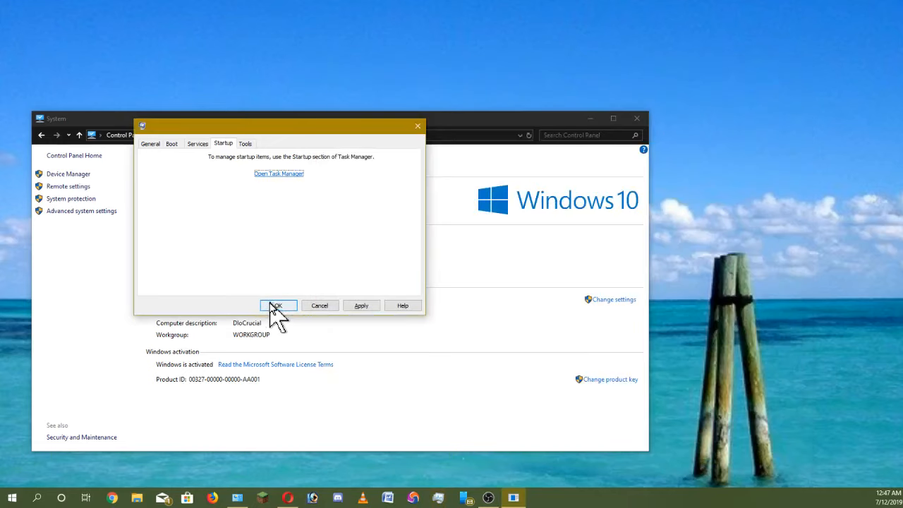
Step: Accept the System Configuration changes, exit without restarting, and close the System window
left_click(274, 308)
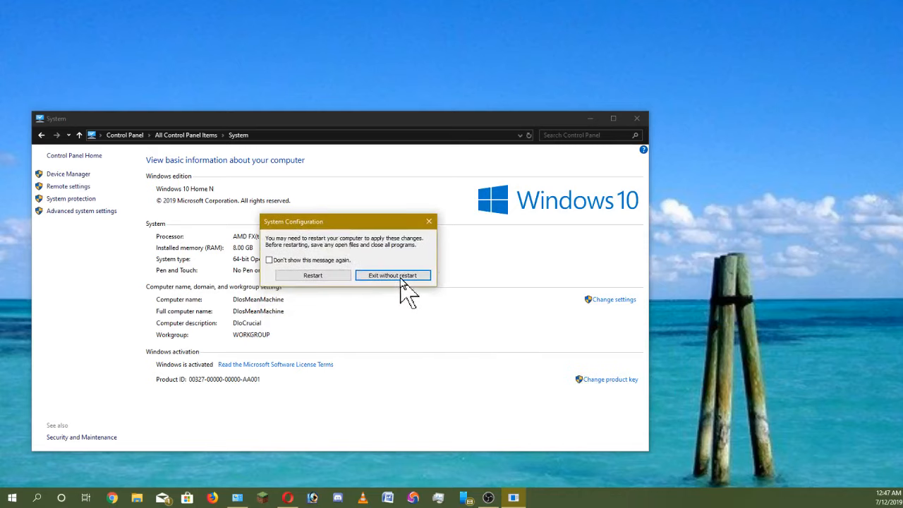
left_click(402, 276)
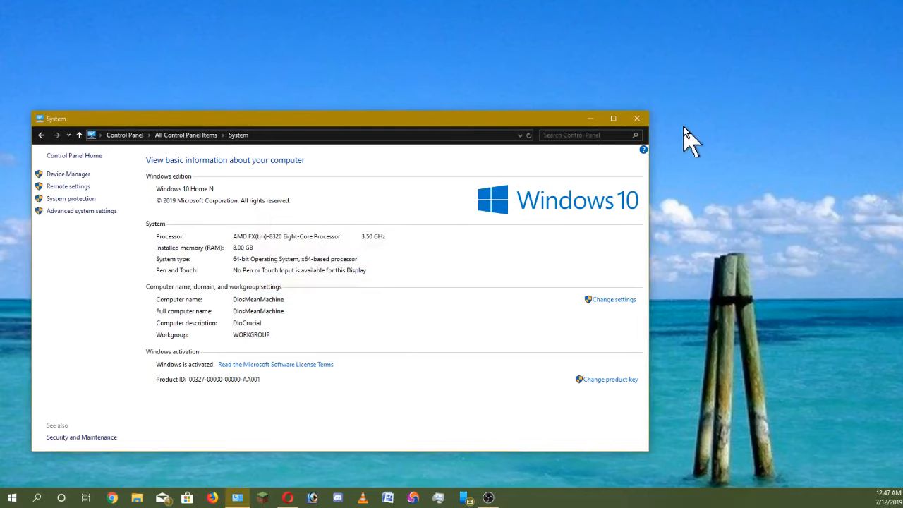
left_click(638, 118)
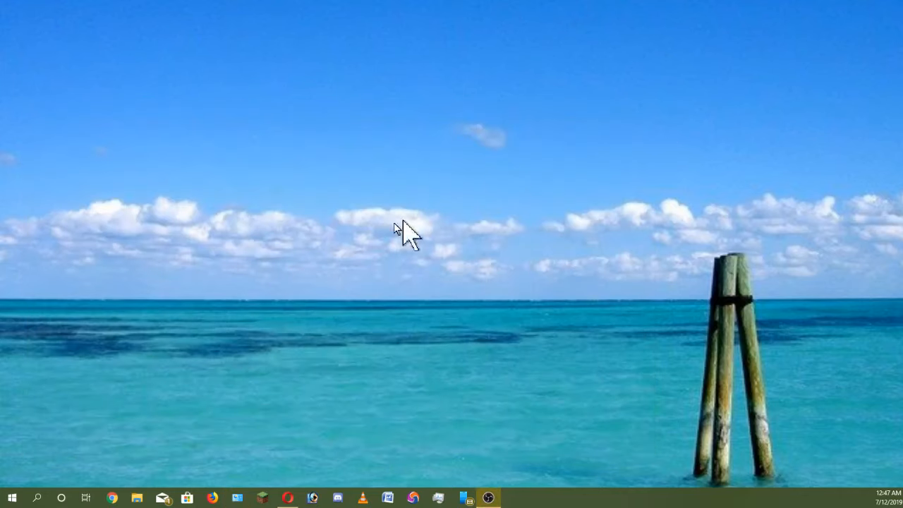
Step: Open Update & Security in Windows Settings and start a check for Windows updates
left_click(19, 502)
left_click(10, 454)
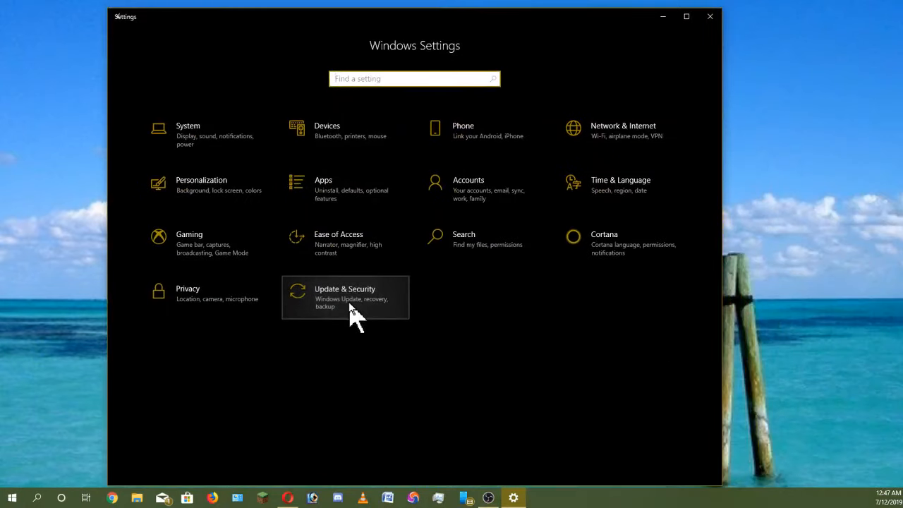
left_click(349, 302)
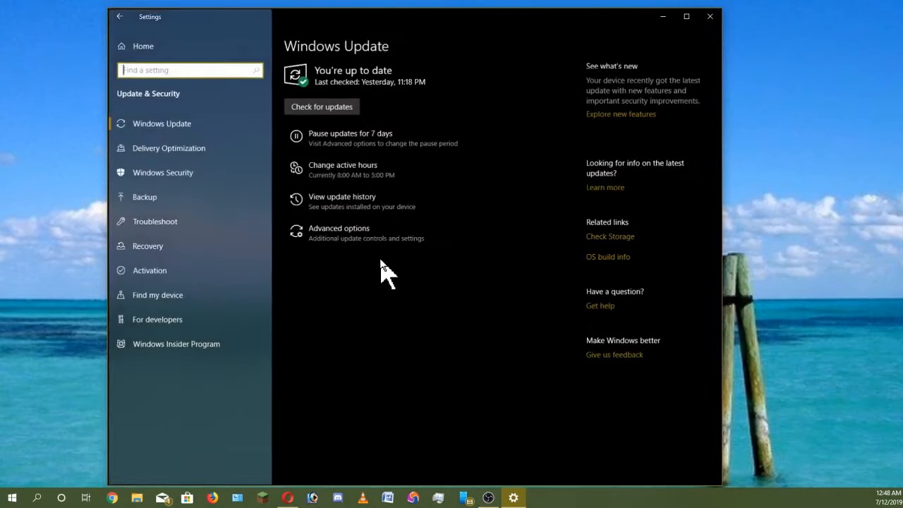
left_click(305, 105)
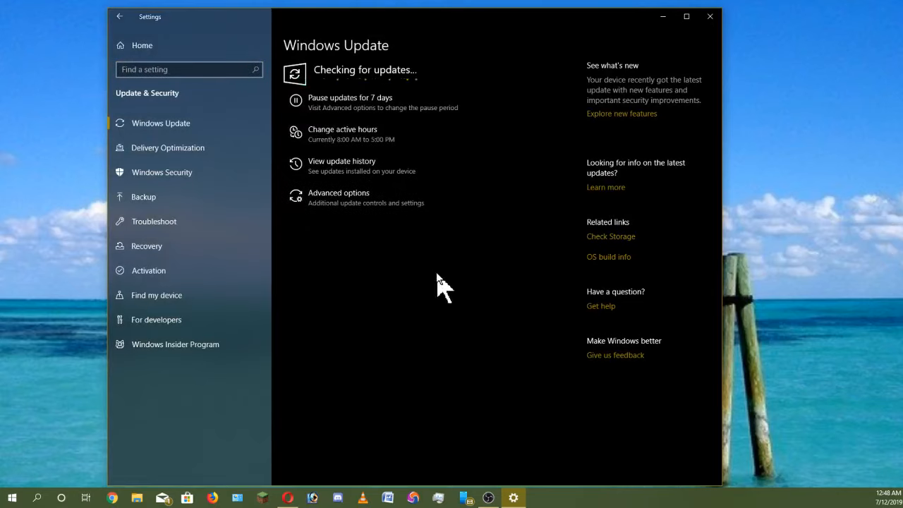